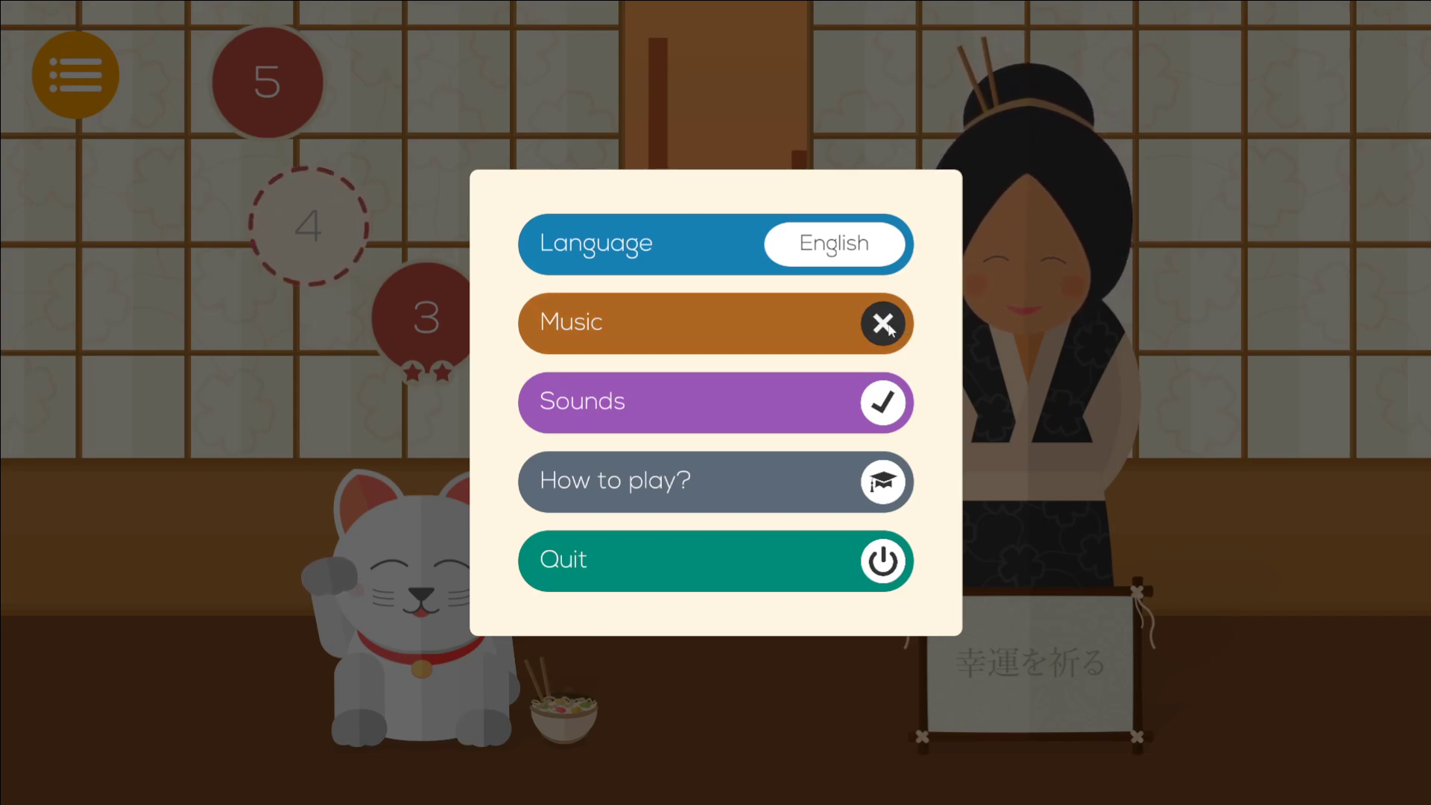
Leave settings, start Level 1 from the map, and drop a sphere onto the circle.
click(1138, 402)
click(733, 410)
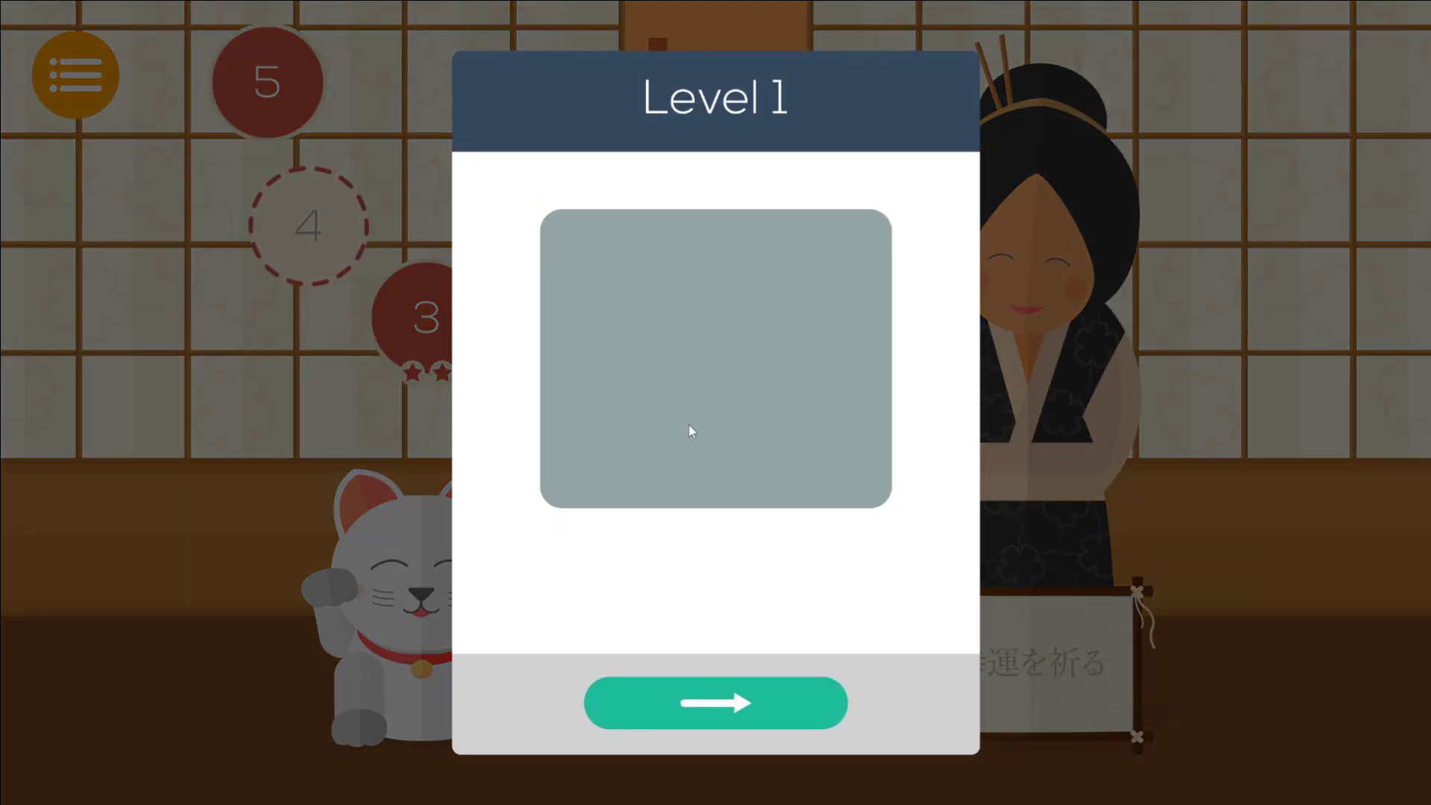
click(749, 685)
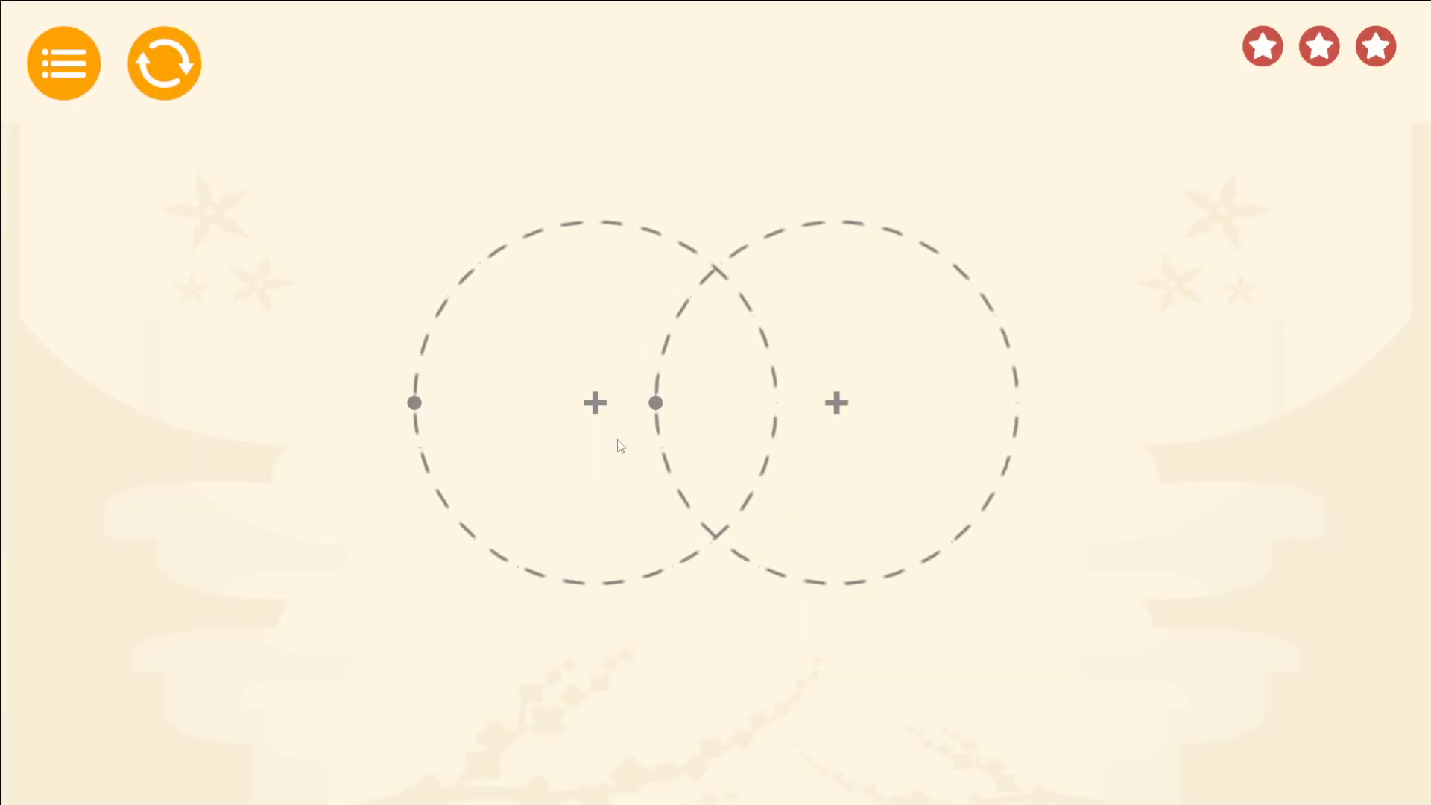
click(811, 420)
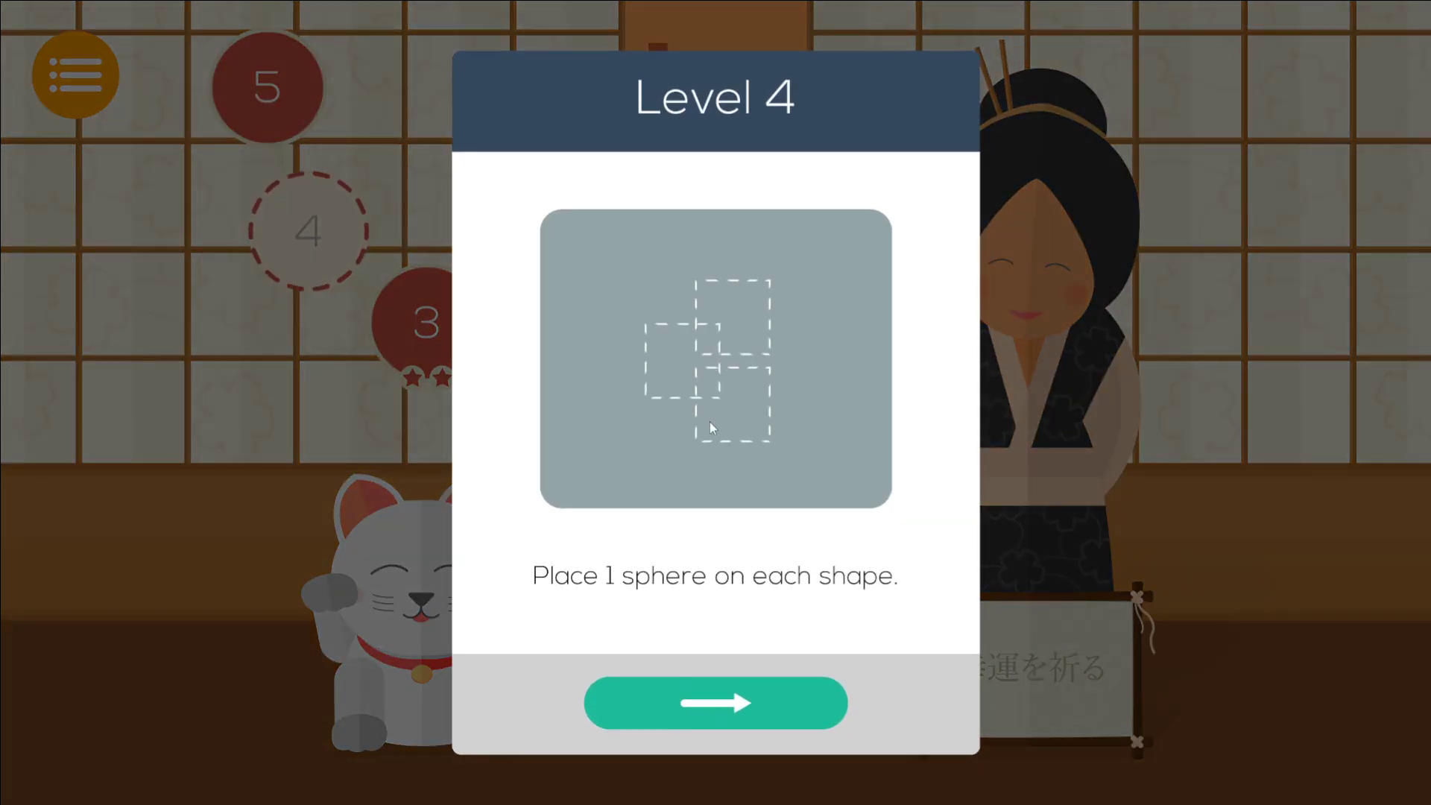
Start the Level 4 puzzle and drop spheres onto the first two squares.
click(719, 693)
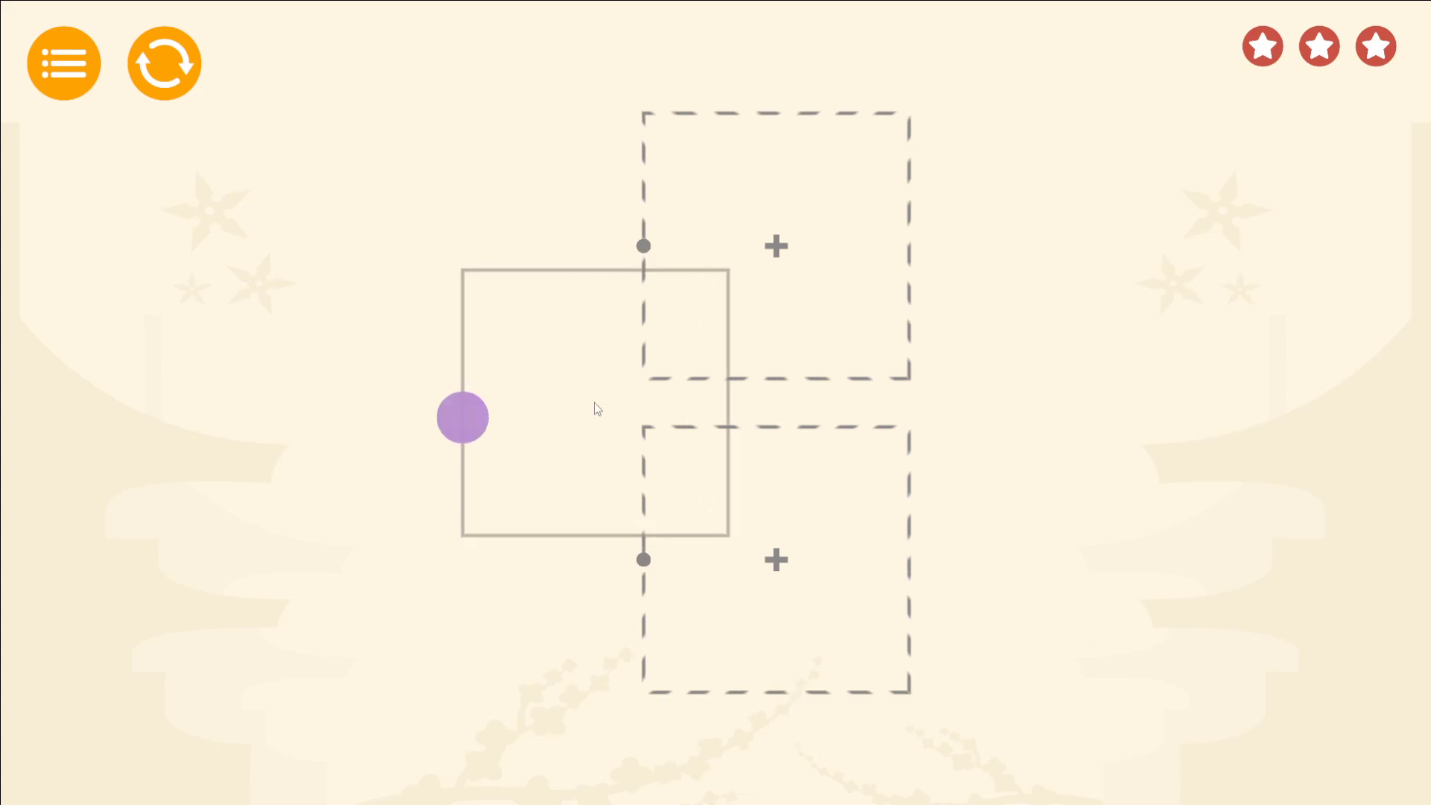
click(776, 247)
click(775, 559)
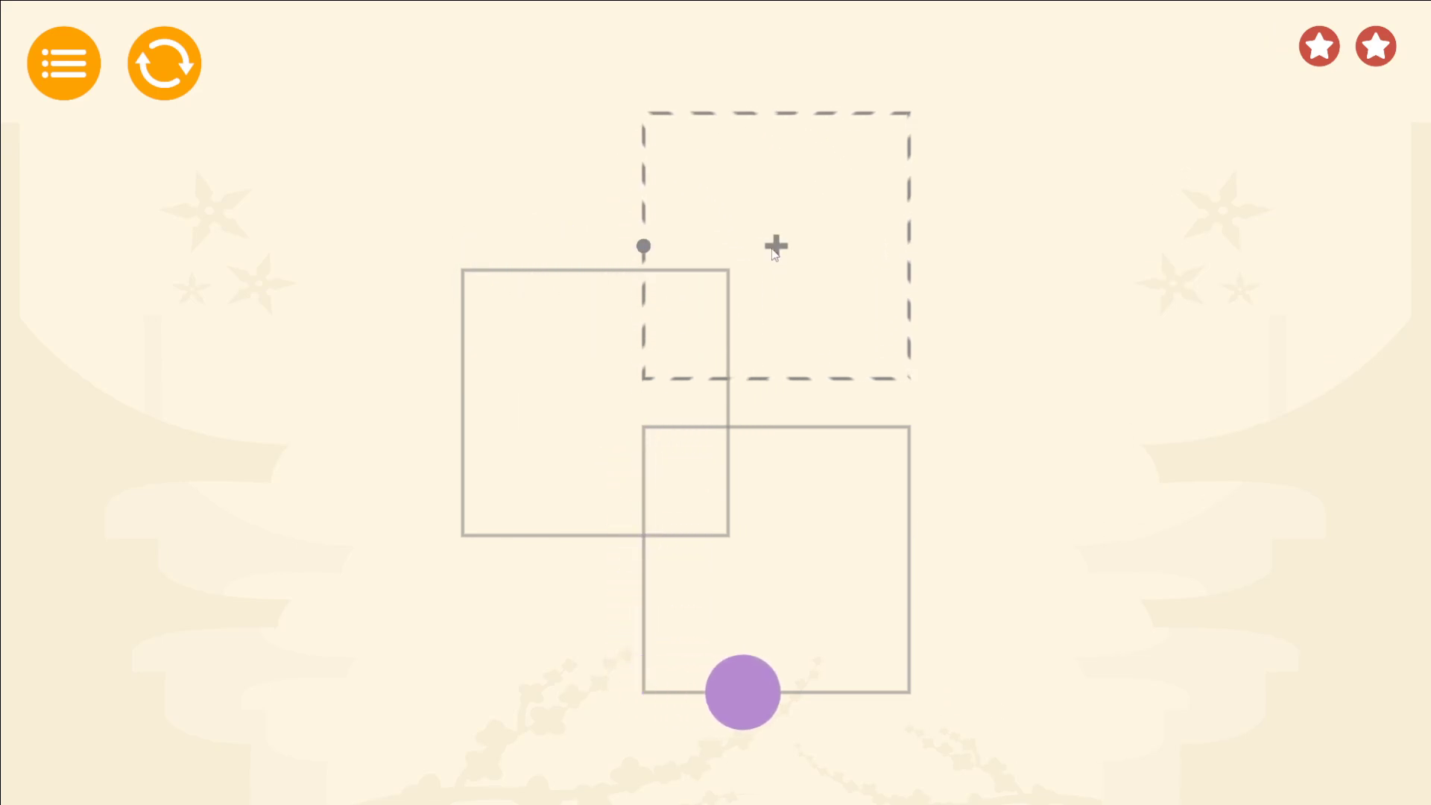
Drop the remaining sphere onto the lower square to finish Level 4.
click(784, 286)
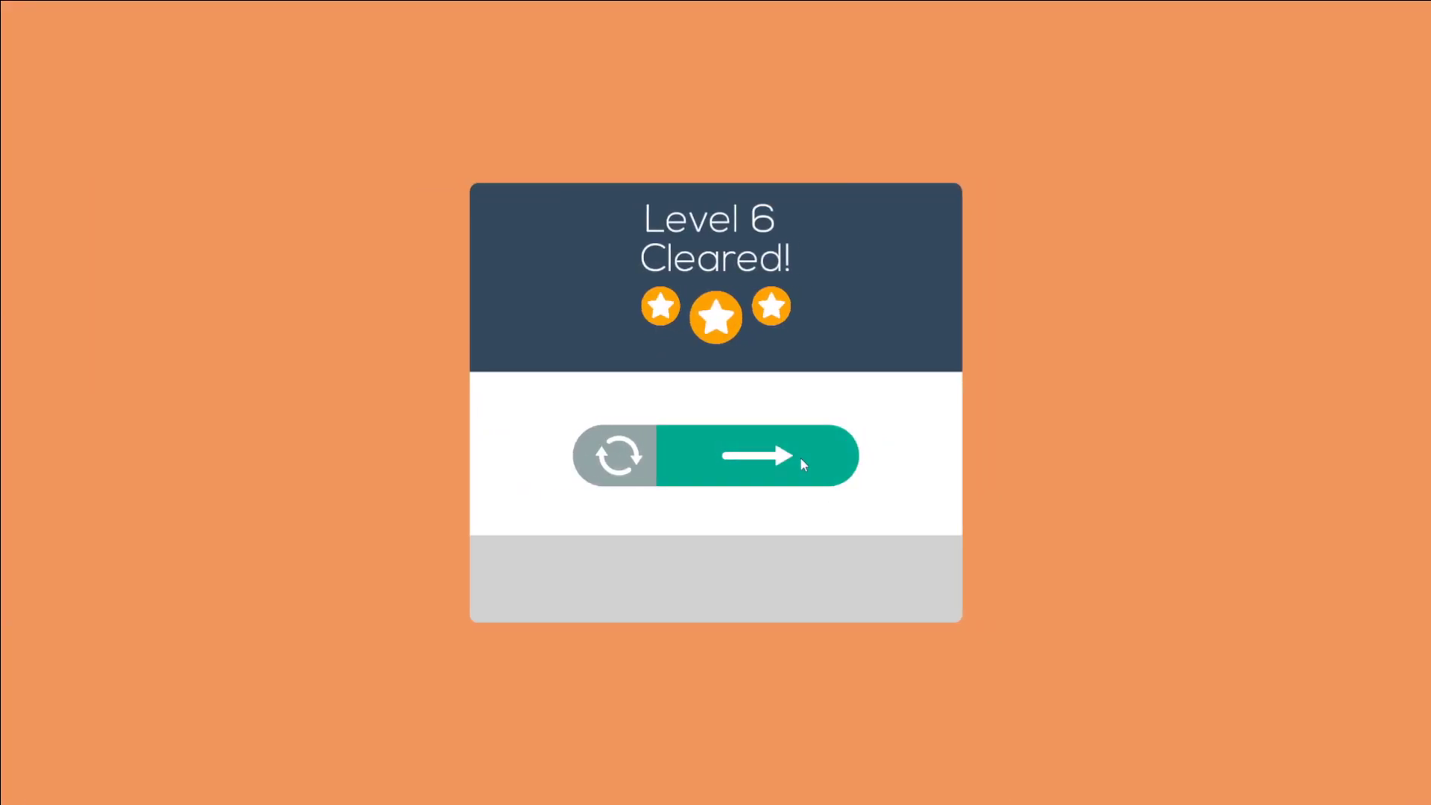
Start Level 7 from the map and drop spheres on the right and left diamonds.
click(799, 457)
click(384, 218)
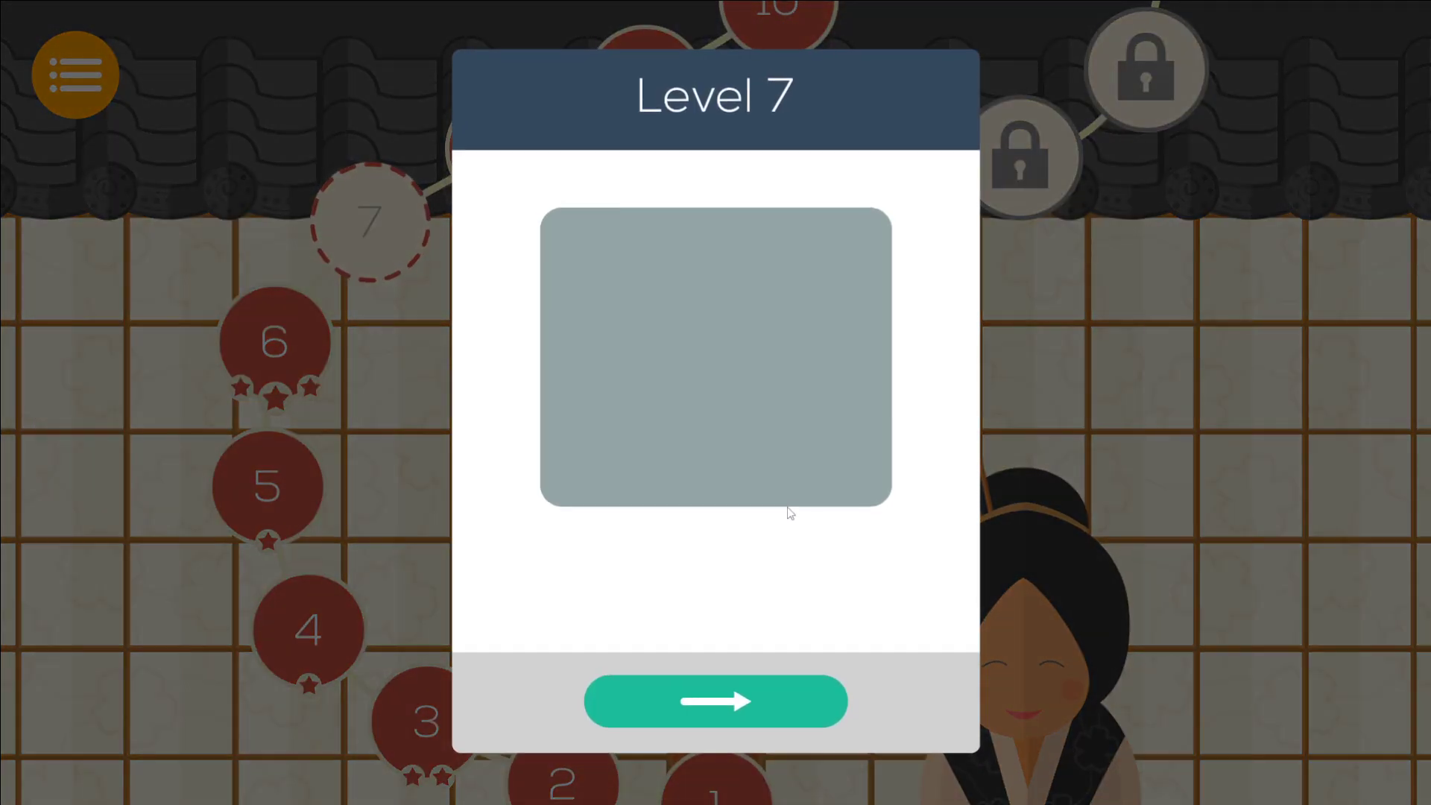
click(793, 685)
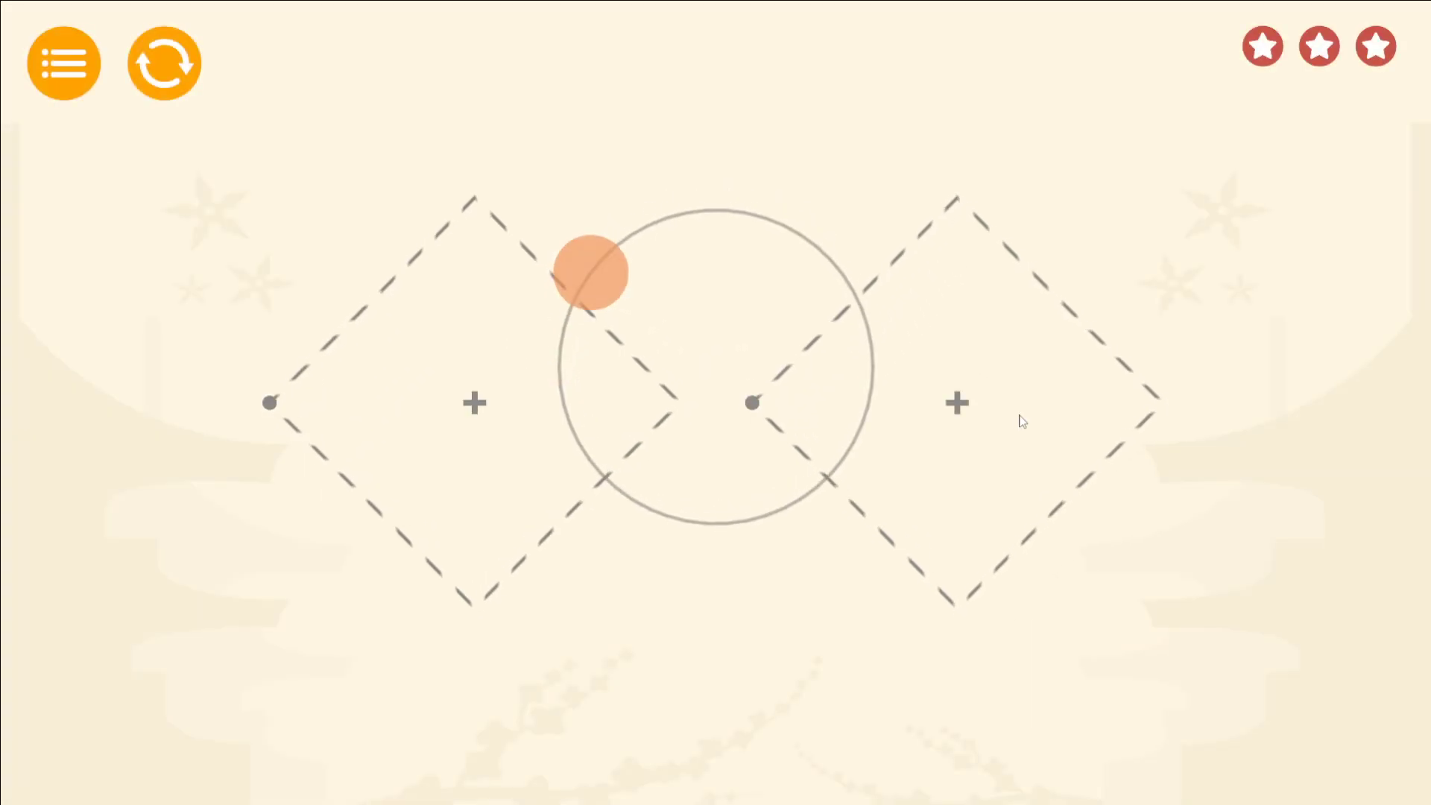
click(1020, 421)
click(447, 380)
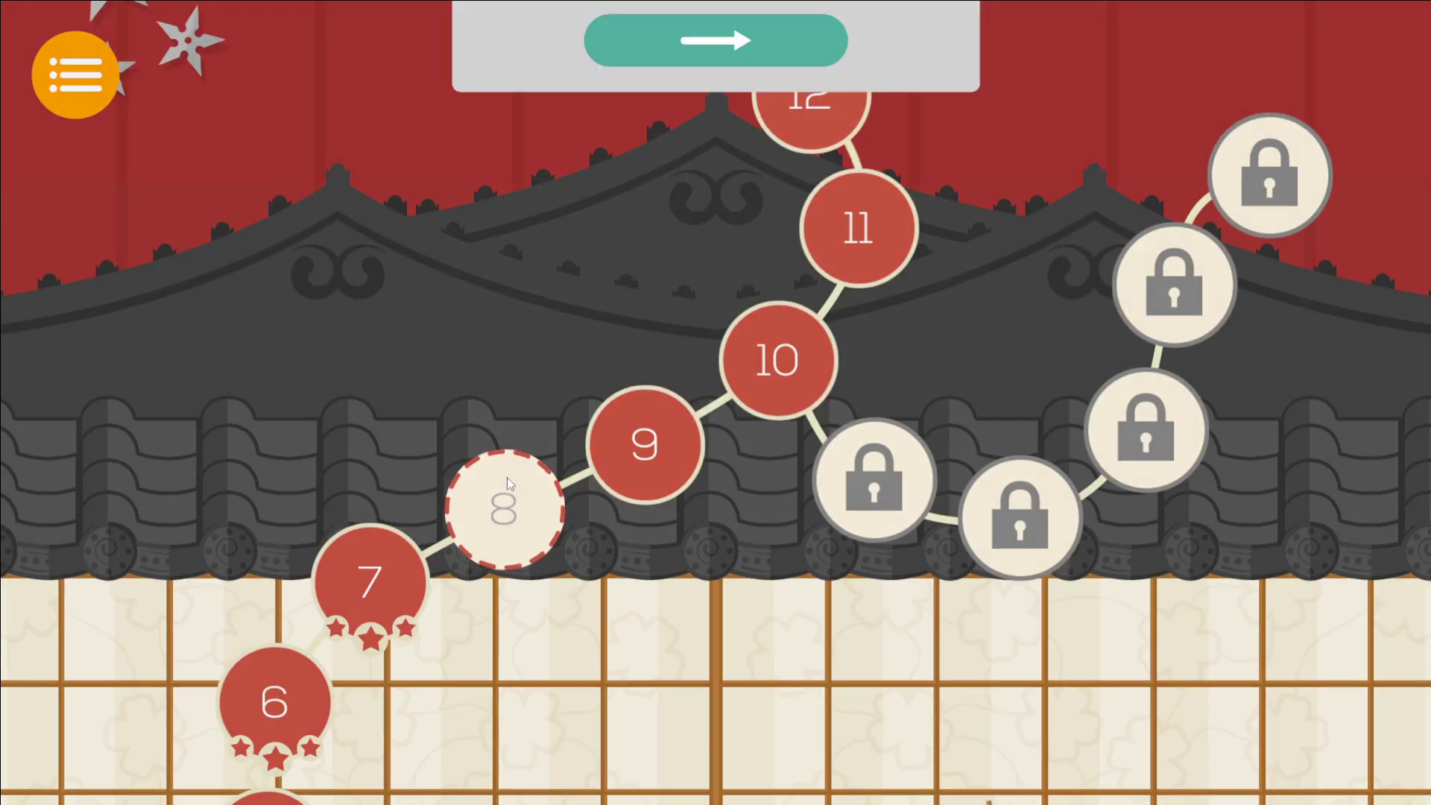
Start Level 8 and drop a sphere onto the left circle, failing the attempt.
click(506, 477)
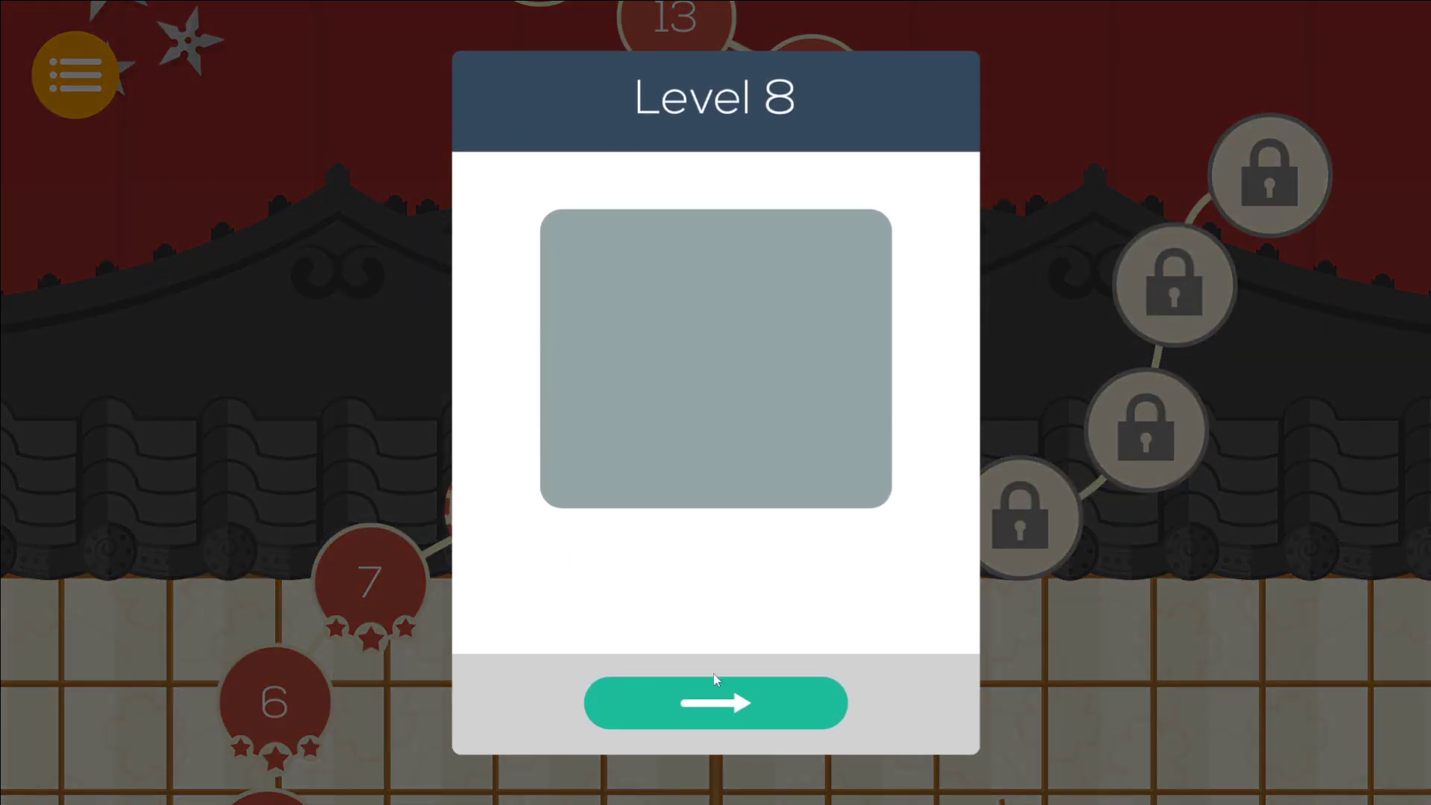
click(732, 699)
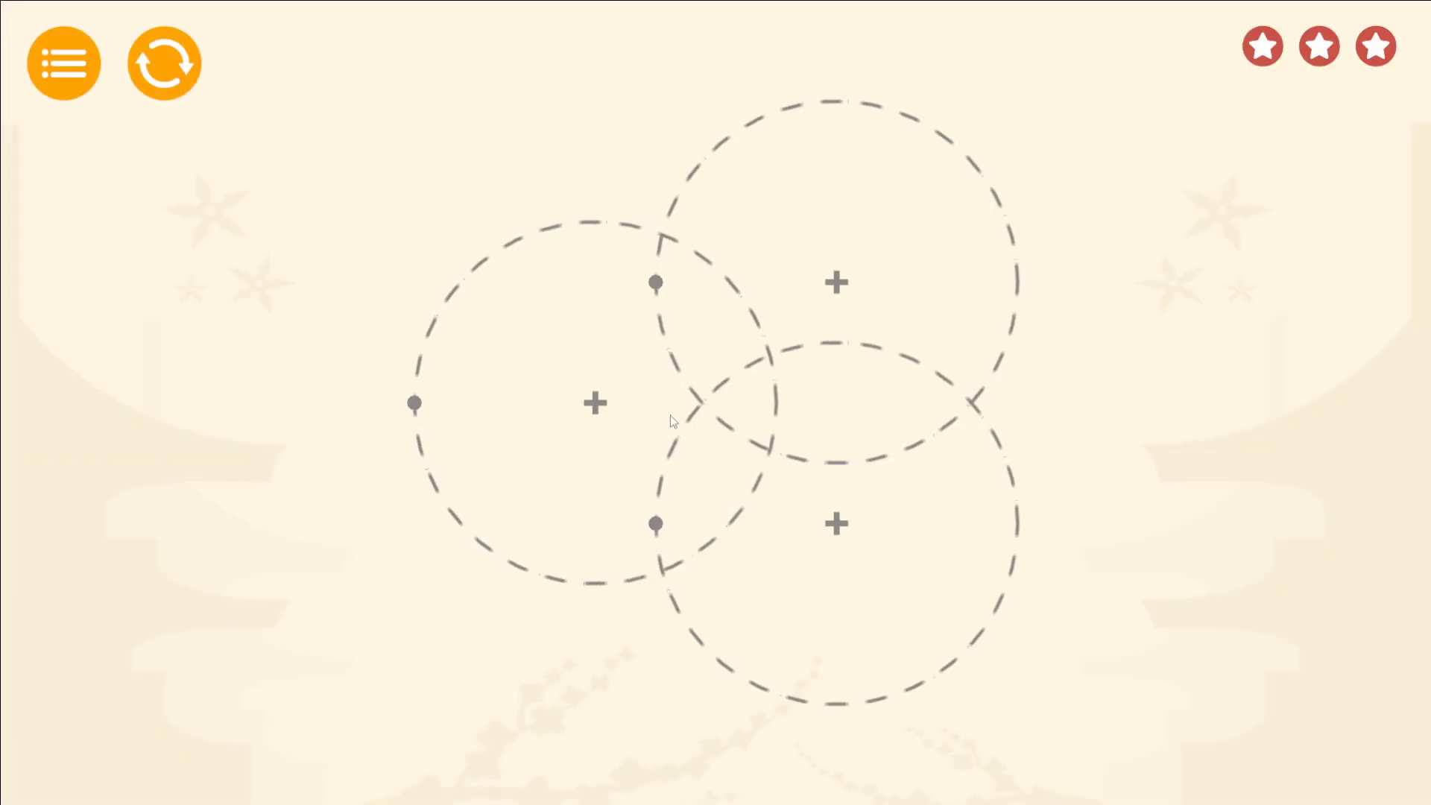
click(830, 292)
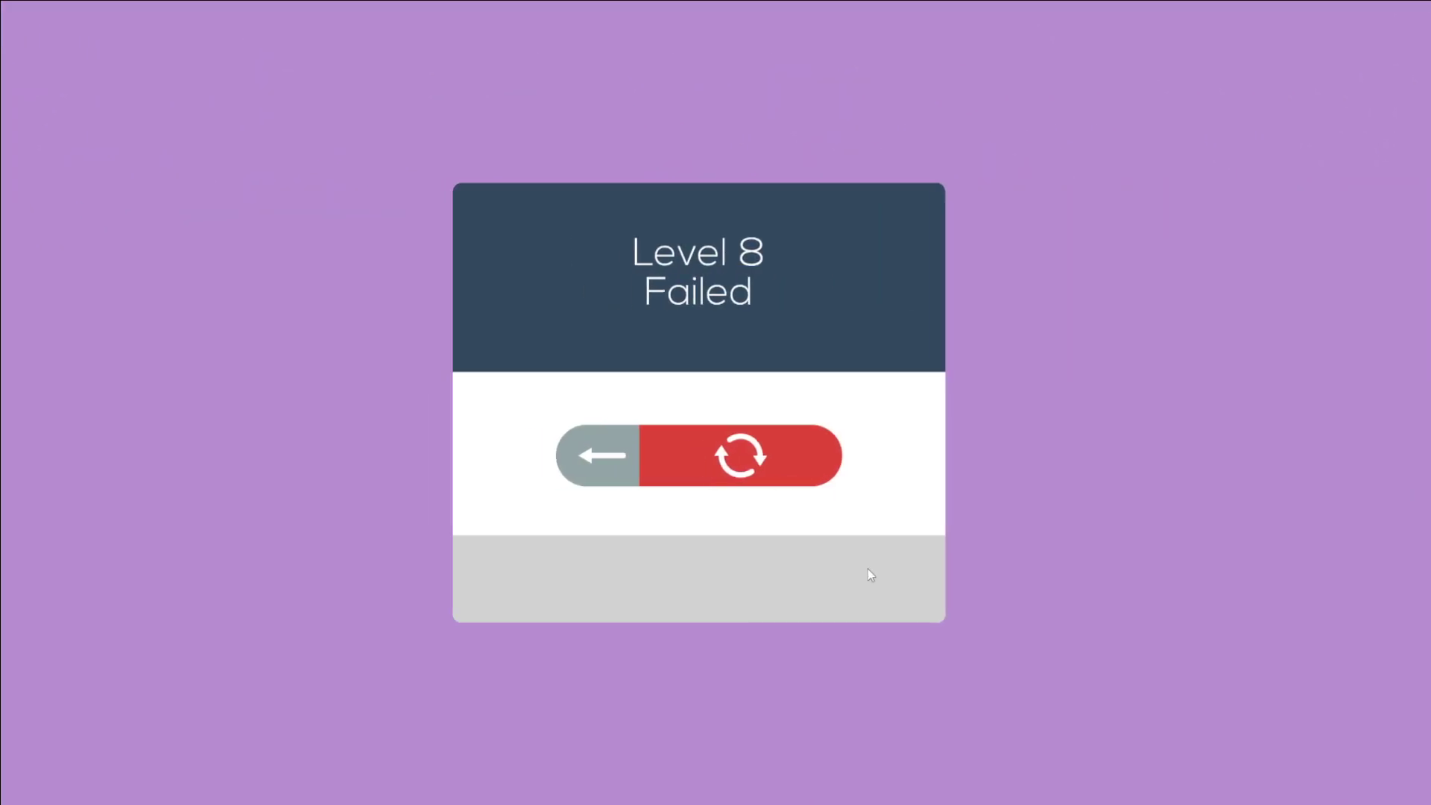
Retry Level 8, placing spheres on the lower, left and lower circles.
click(768, 469)
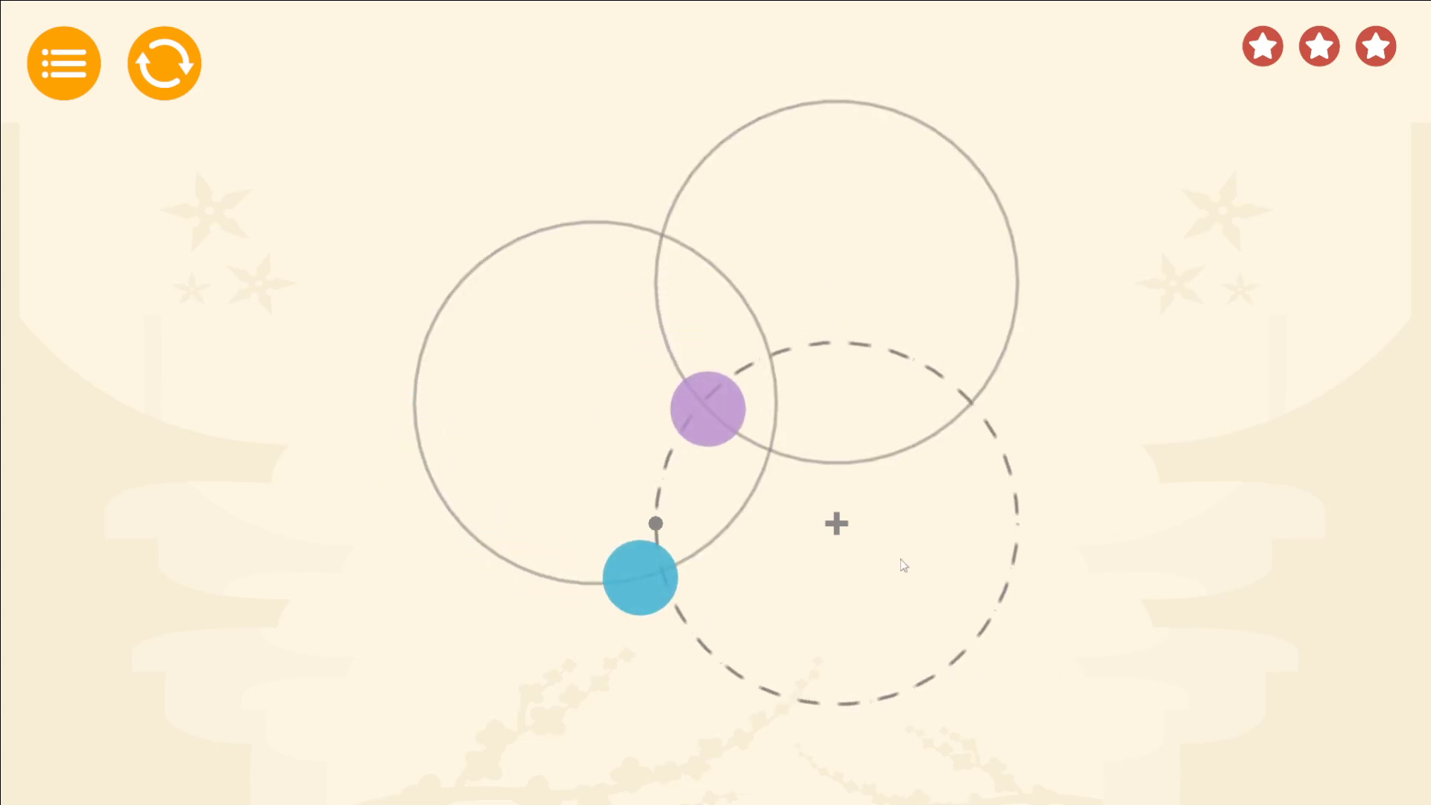
click(835, 521)
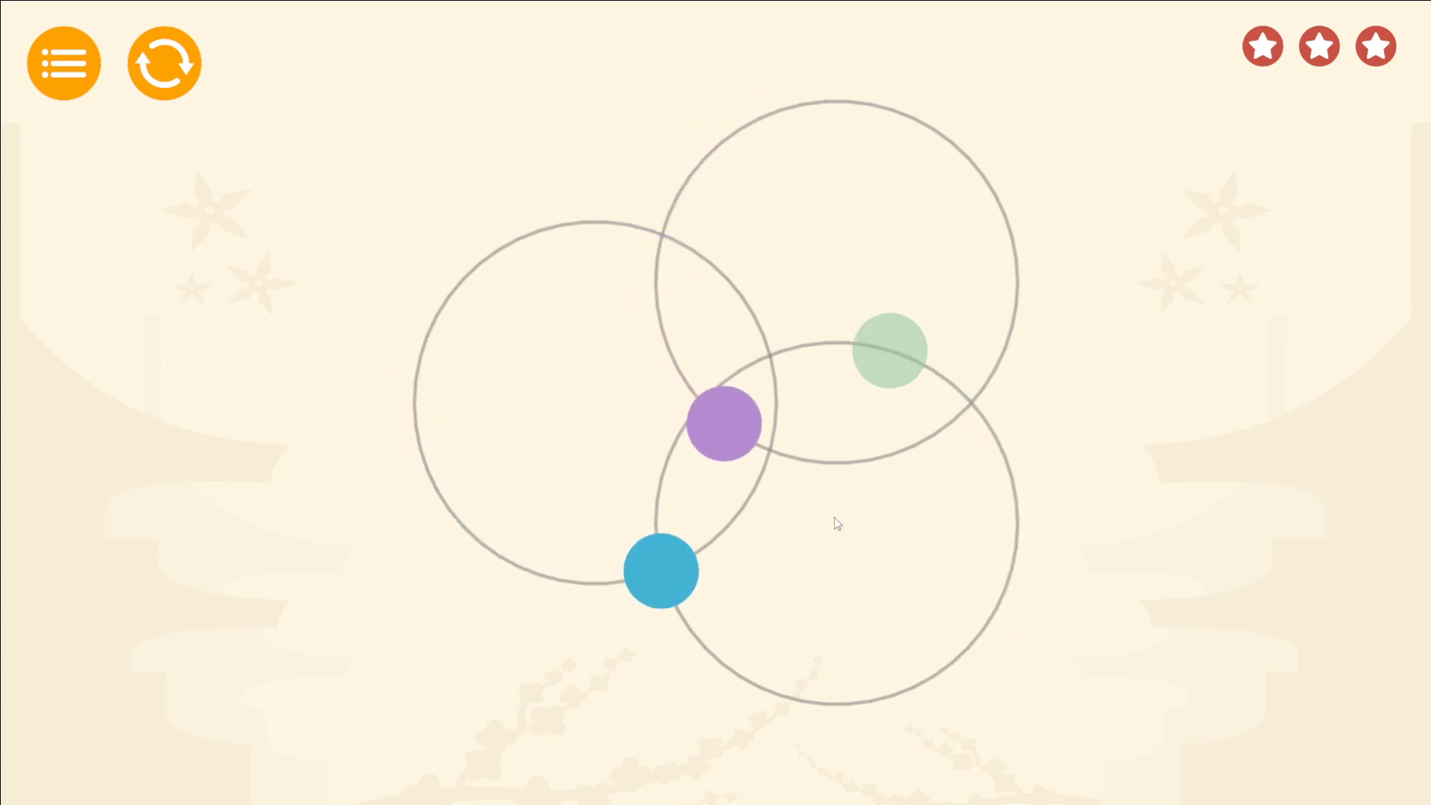
click(609, 400)
click(836, 518)
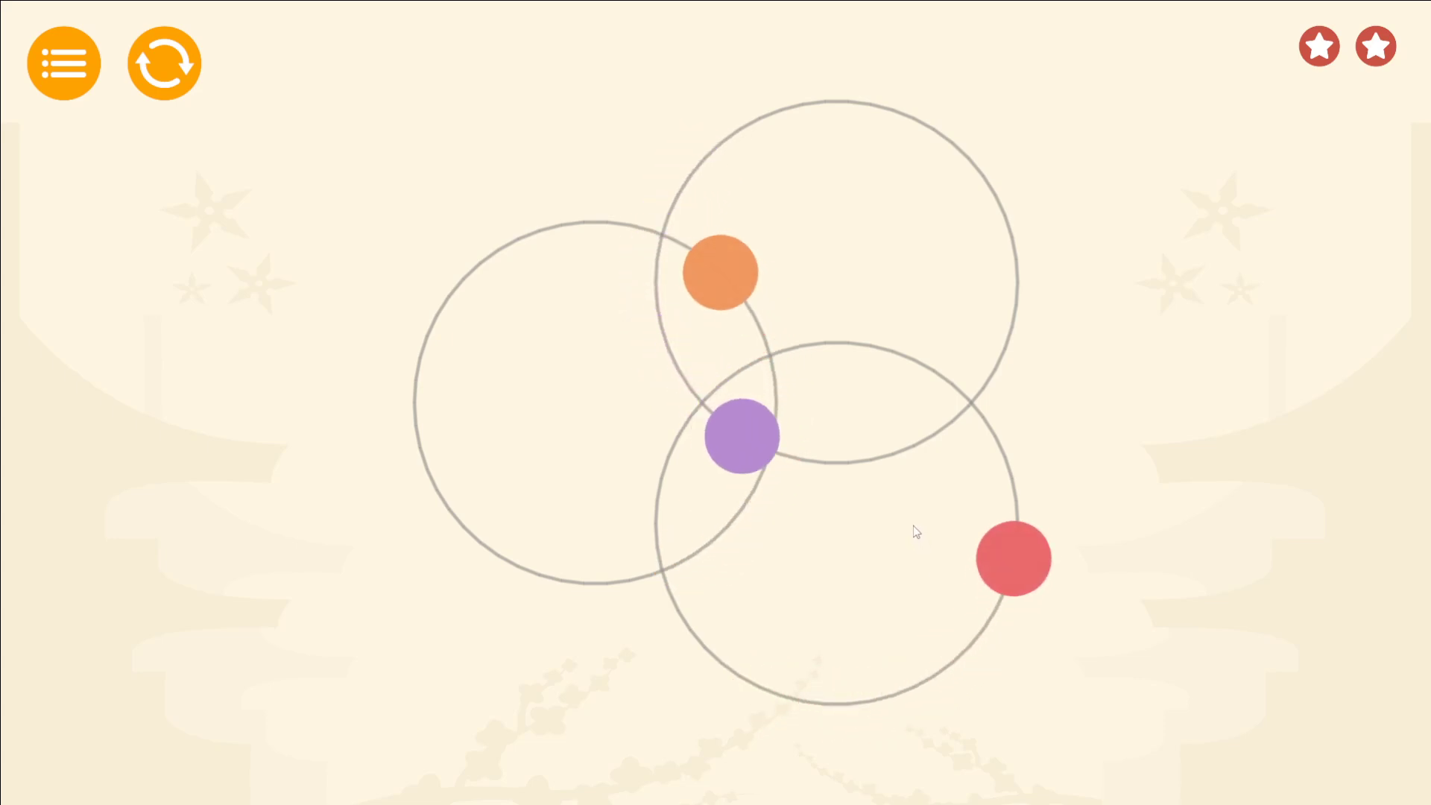